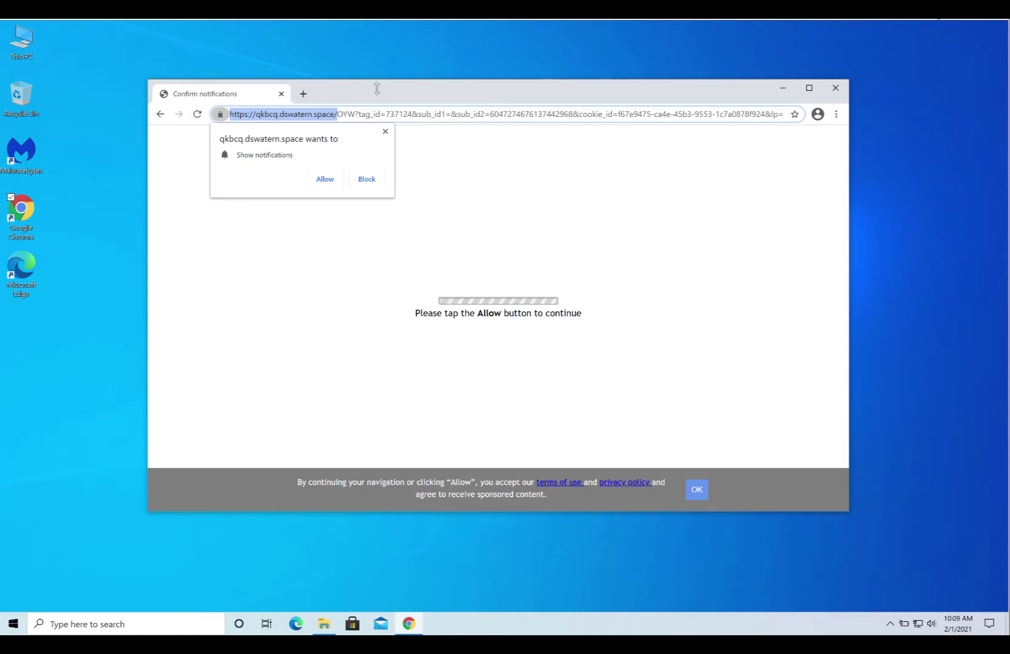
Step: Allow the page's notification request and remove qkbcq.dswatern.space from the browser's sites allowed to send notifications
left_click(324, 177)
left_click(834, 115)
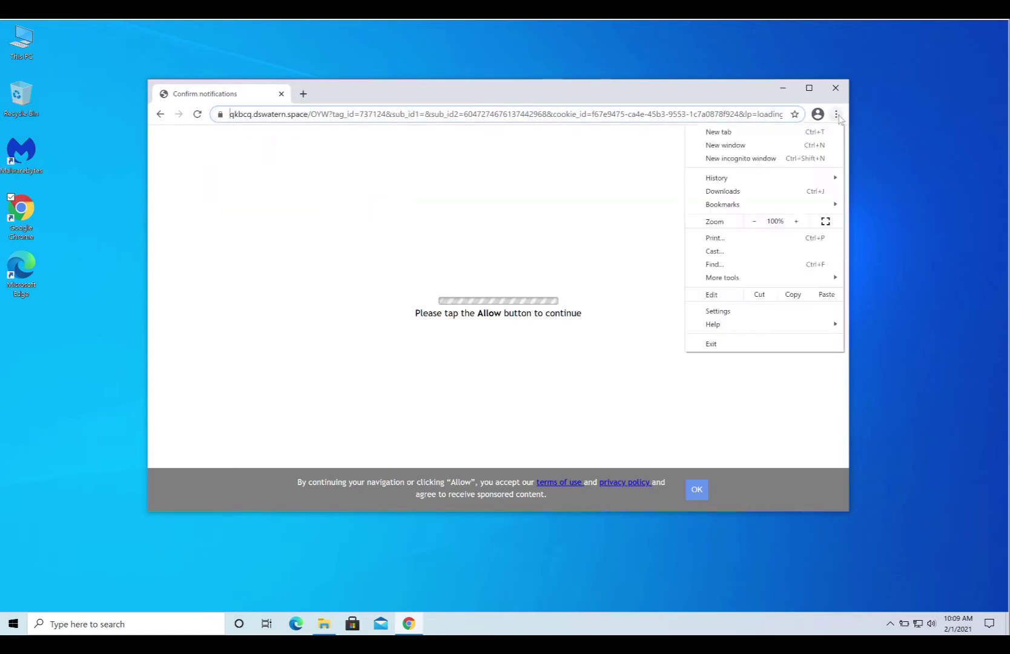
left_click(756, 310)
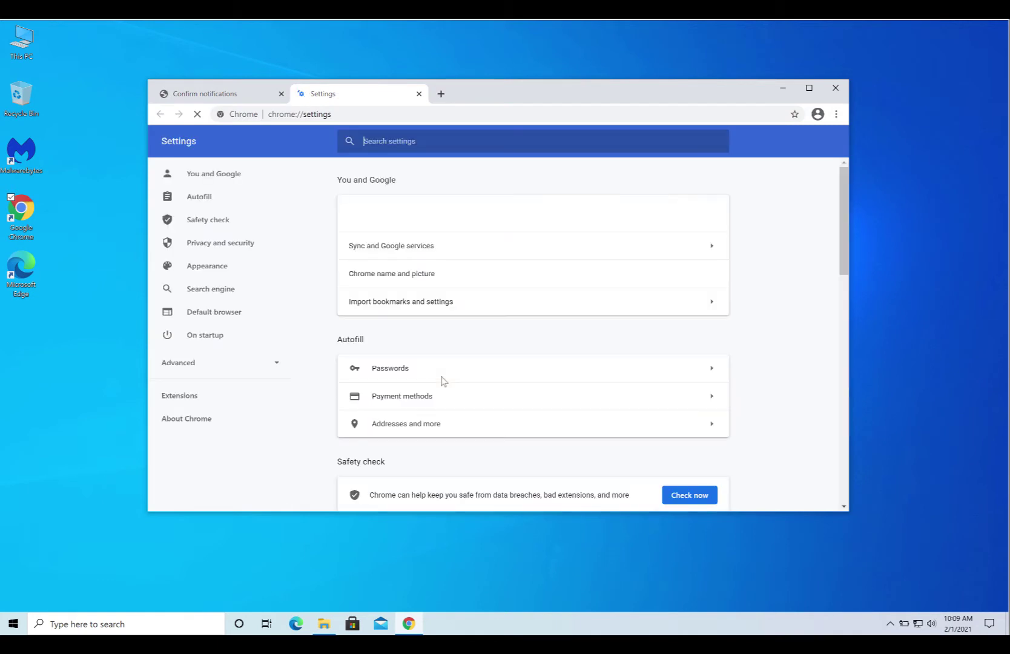
scroll(442, 379, "down", 5)
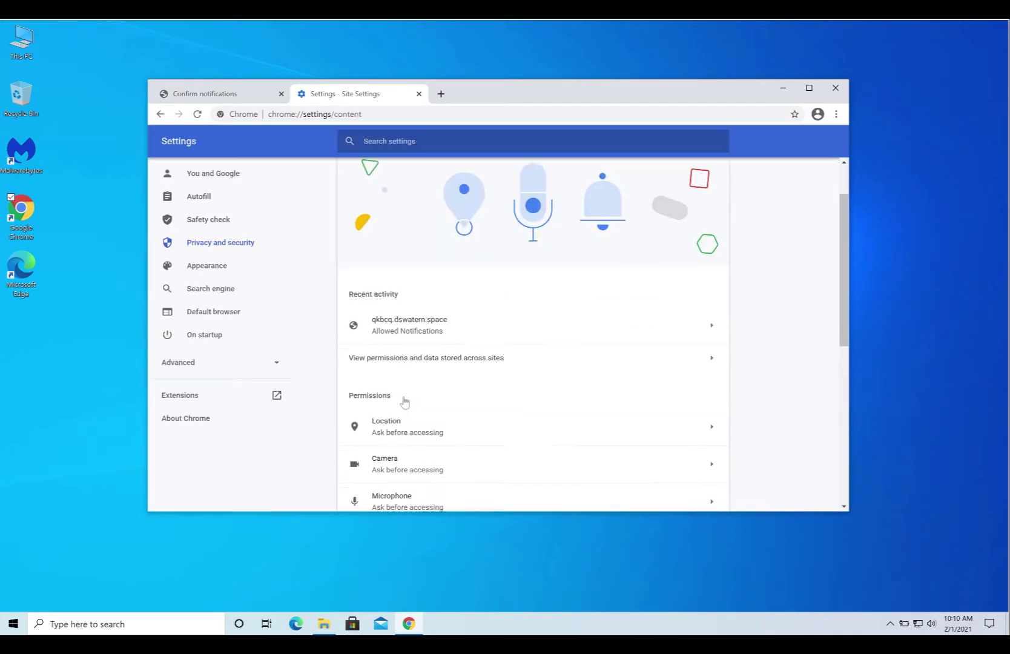
scroll(403, 401, "down", 3)
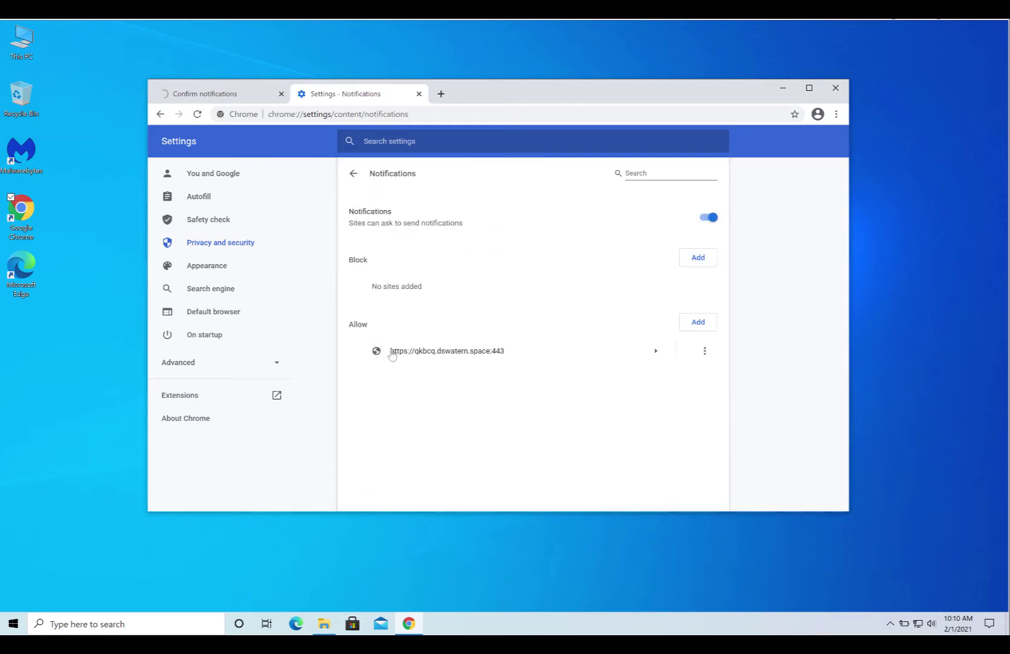
left_click(706, 354)
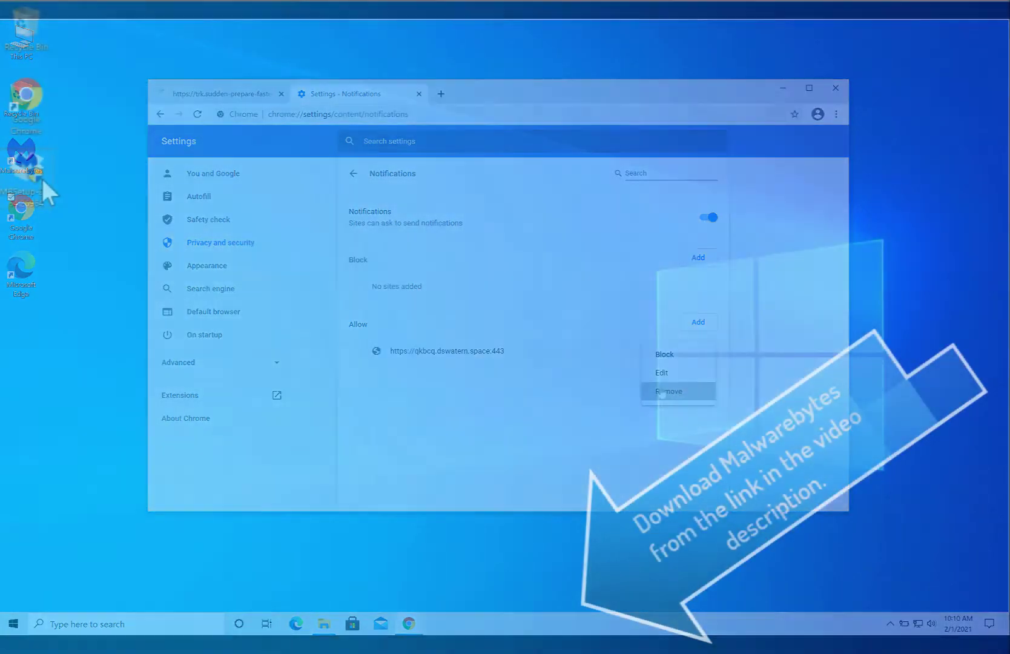
Step: Run the MBSetup installer from the desktop as administrator and install Malwarebytes for a personal computer
right_click(41, 177)
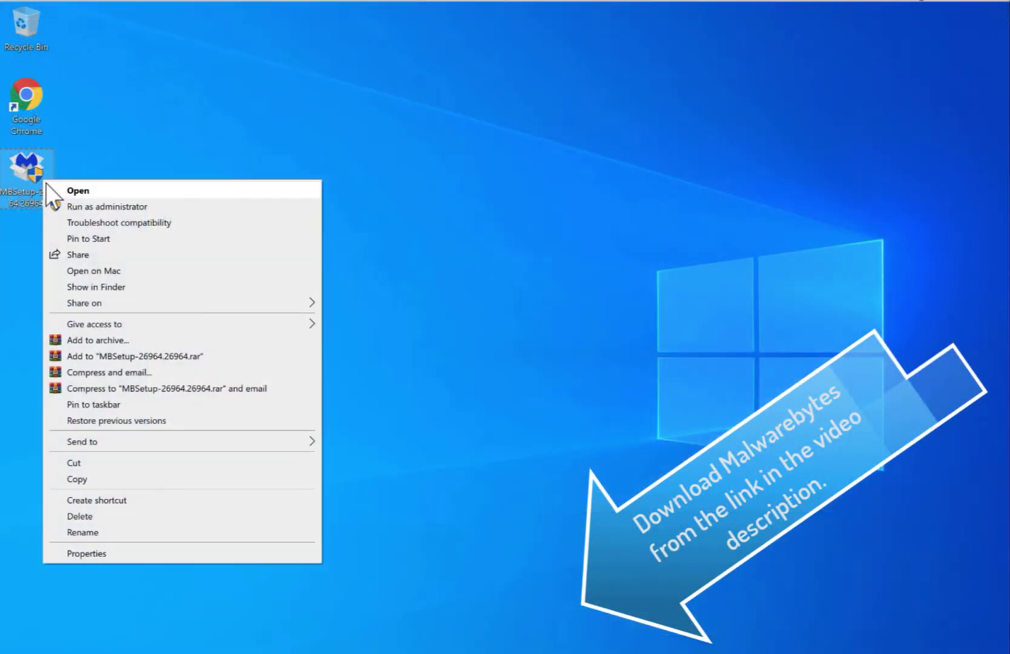
left_click(73, 207)
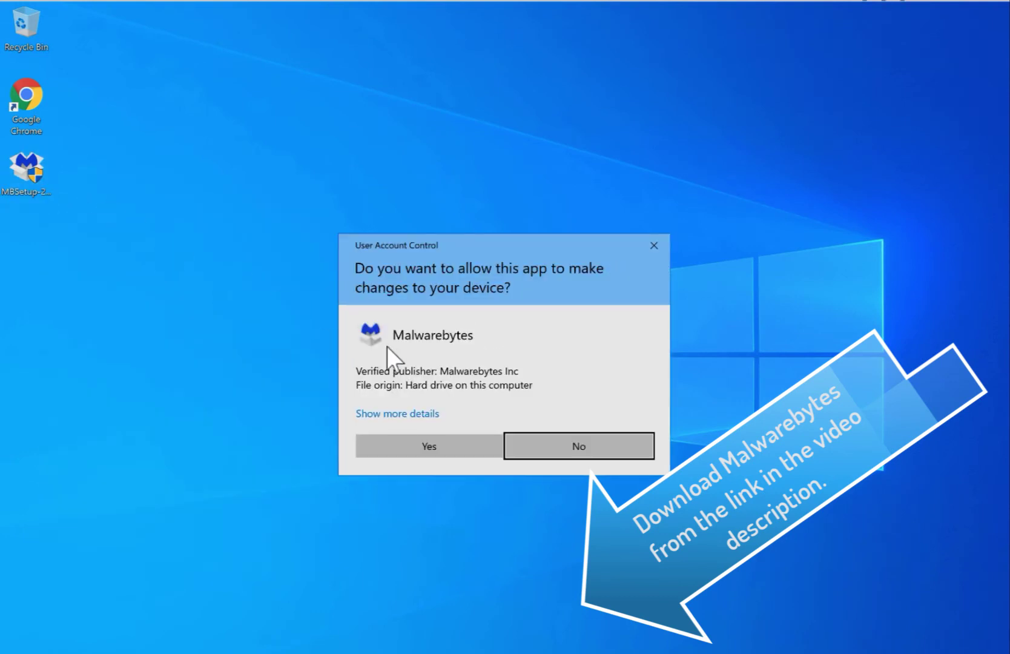
left_click(484, 445)
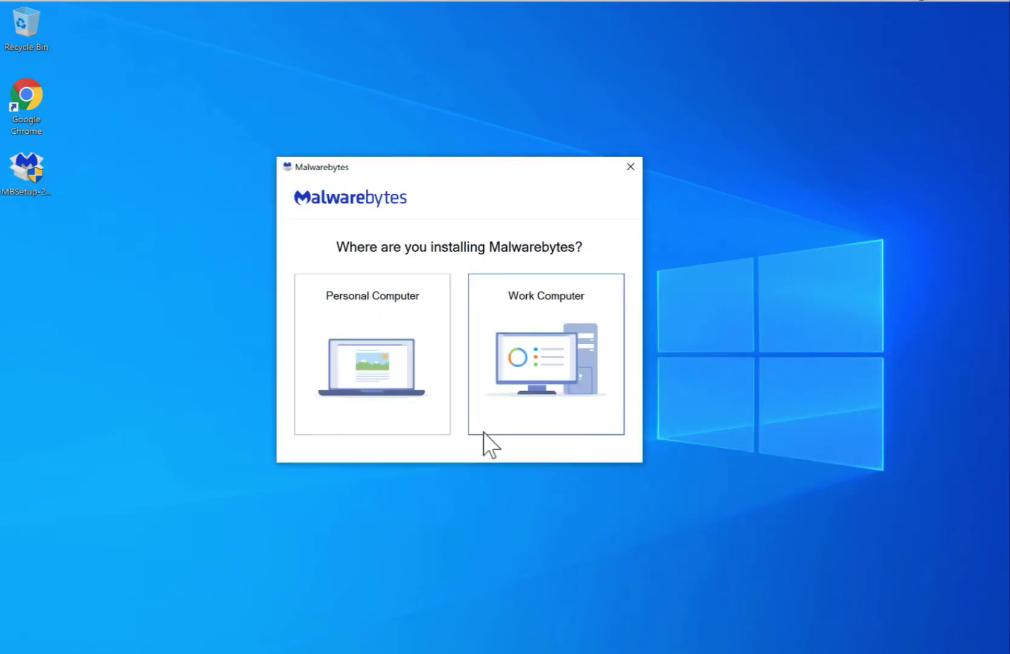
left_click(378, 331)
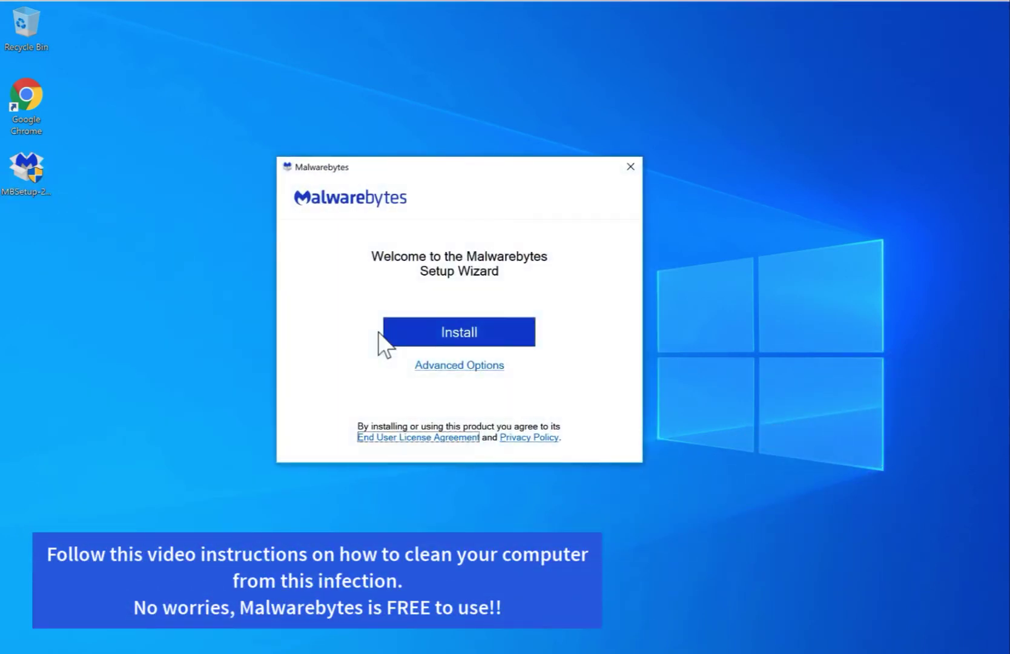
left_click(447, 336)
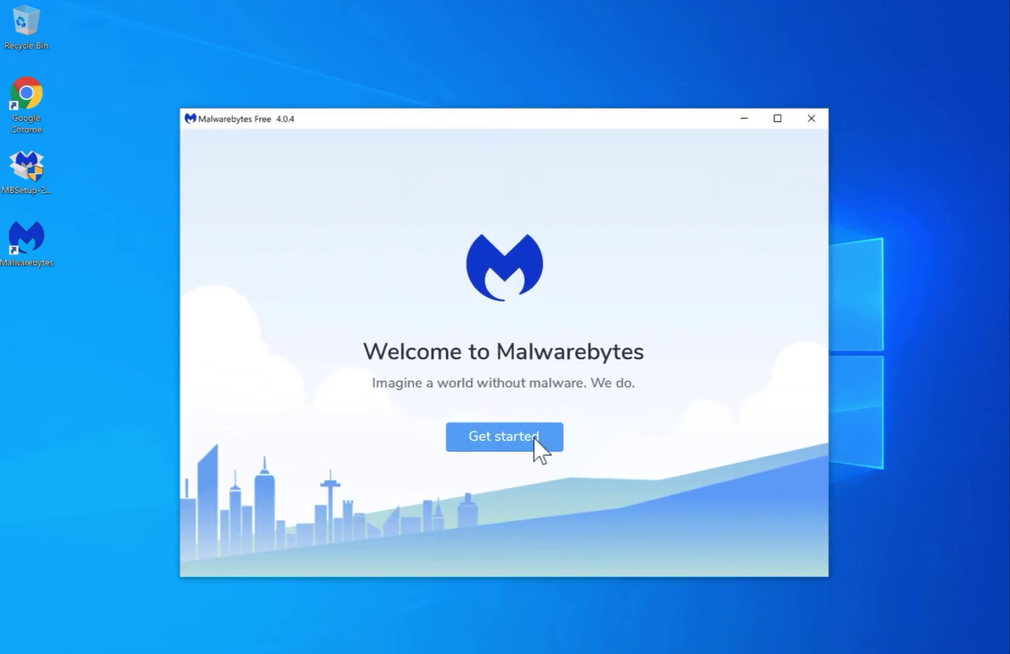
Step: Get through the Malwarebytes welcome pages, declining the 14-day trial form in favour of just scanning
left_click(533, 437)
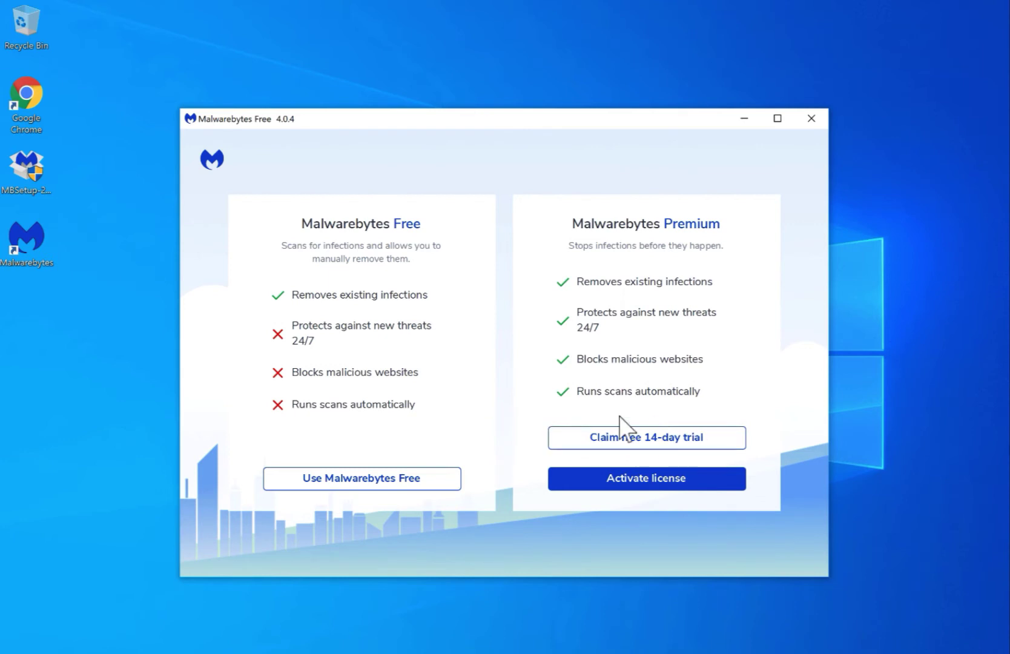
left_click(696, 437)
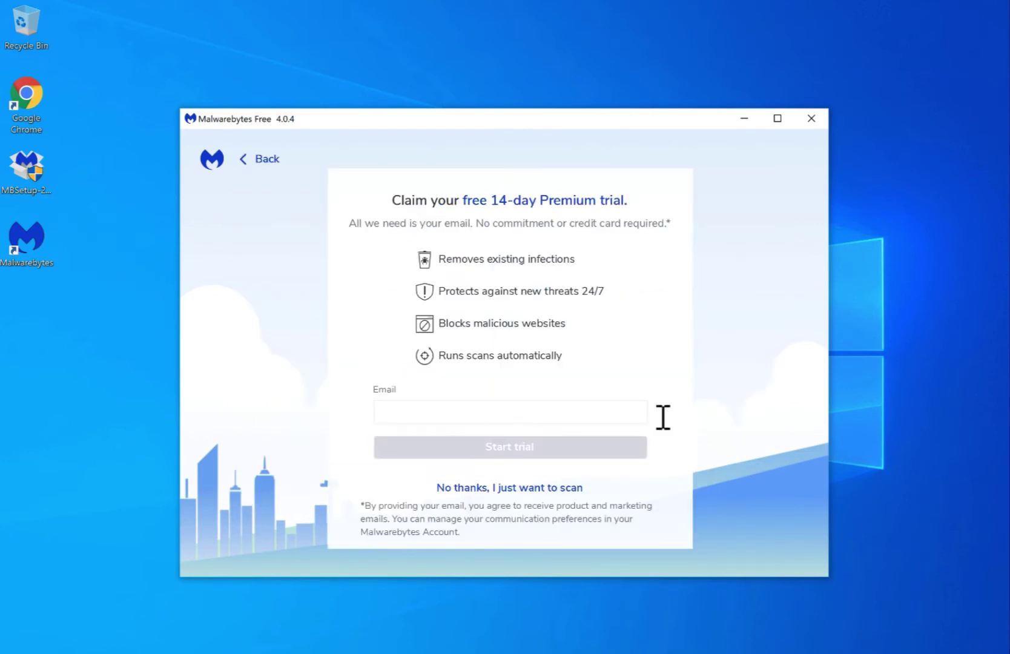
left_click(557, 487)
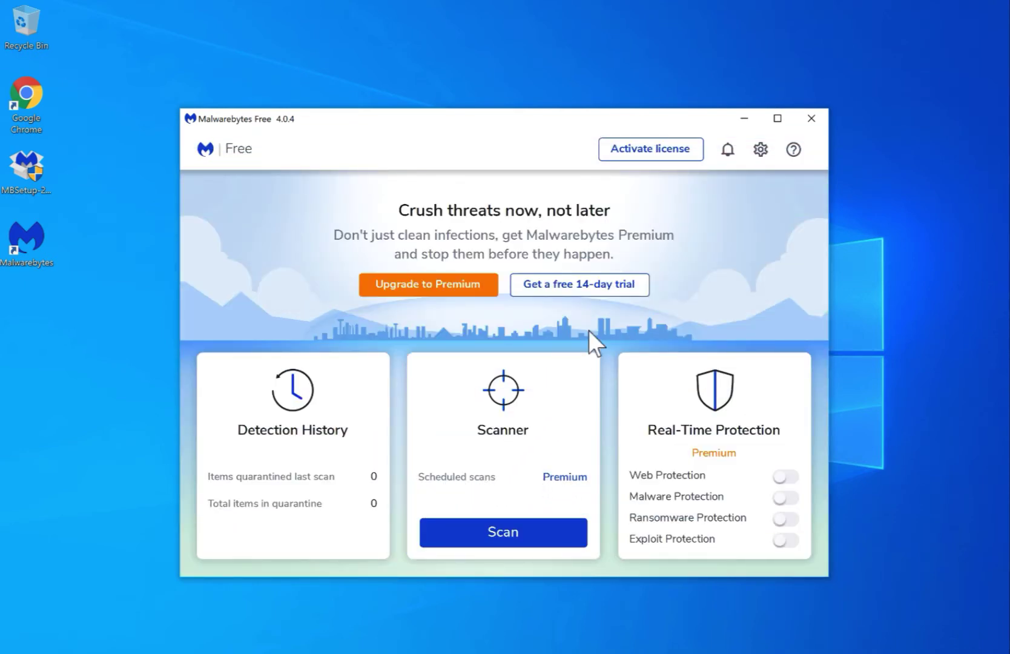
Step: Start the free 14-day Premium trial by filling in the email address
left_click(606, 290)
left_click(518, 405)
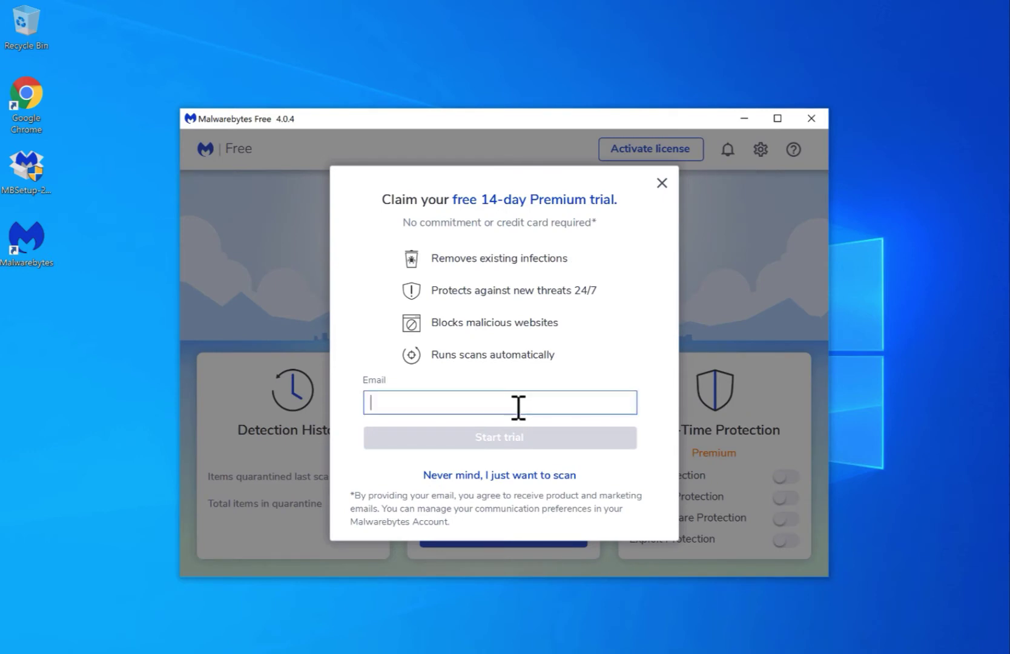
type("your")
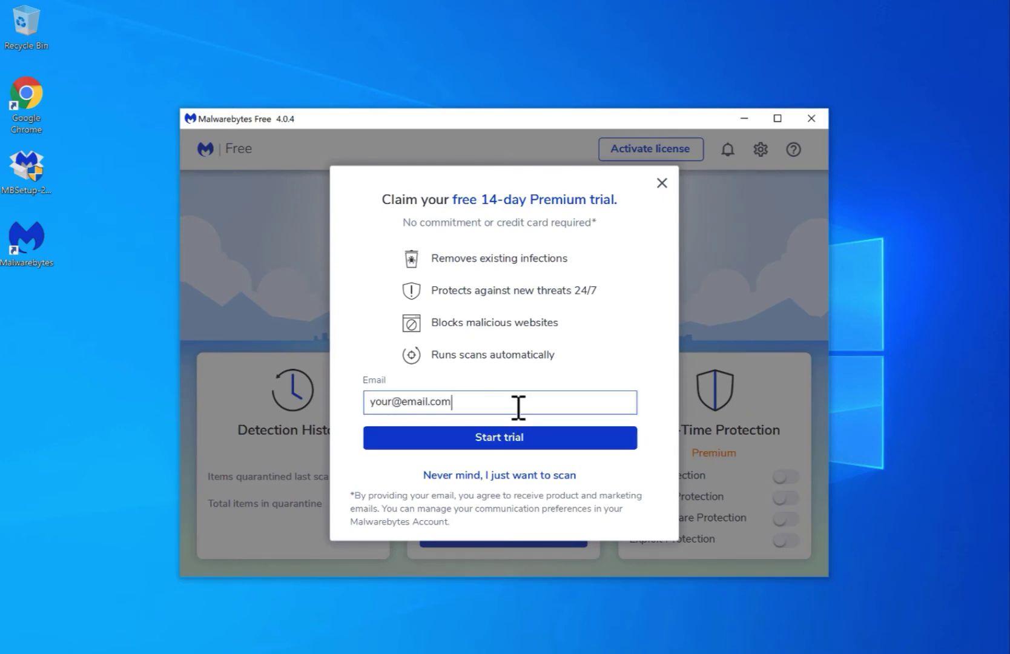
type("@email.com")
left_click(502, 435)
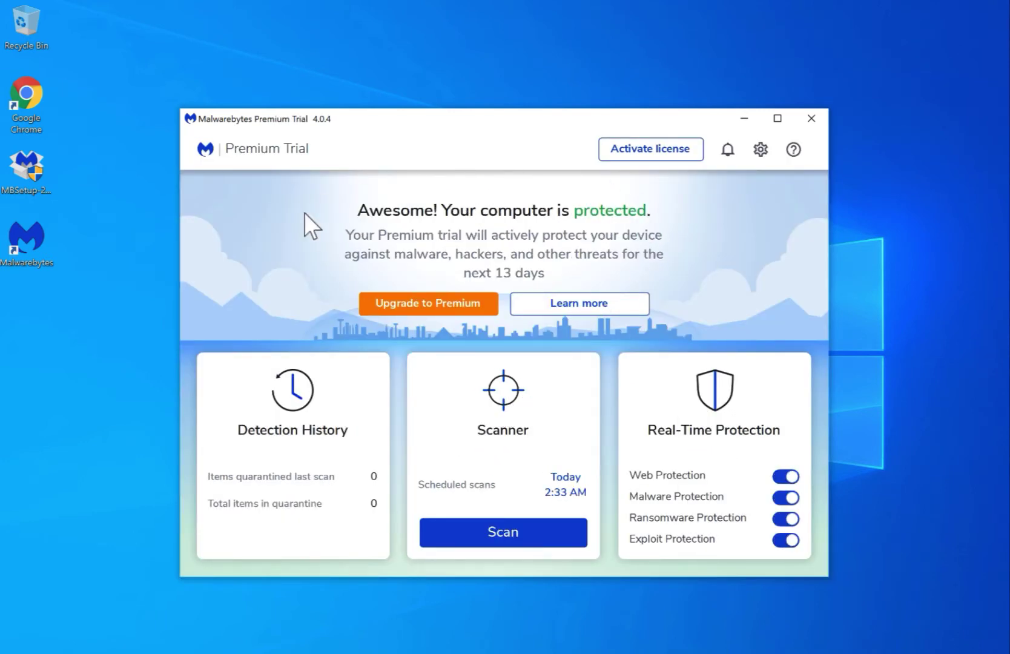
Step: Run a threat scan of the computer and check the notifications while it is in progress
left_click(518, 530)
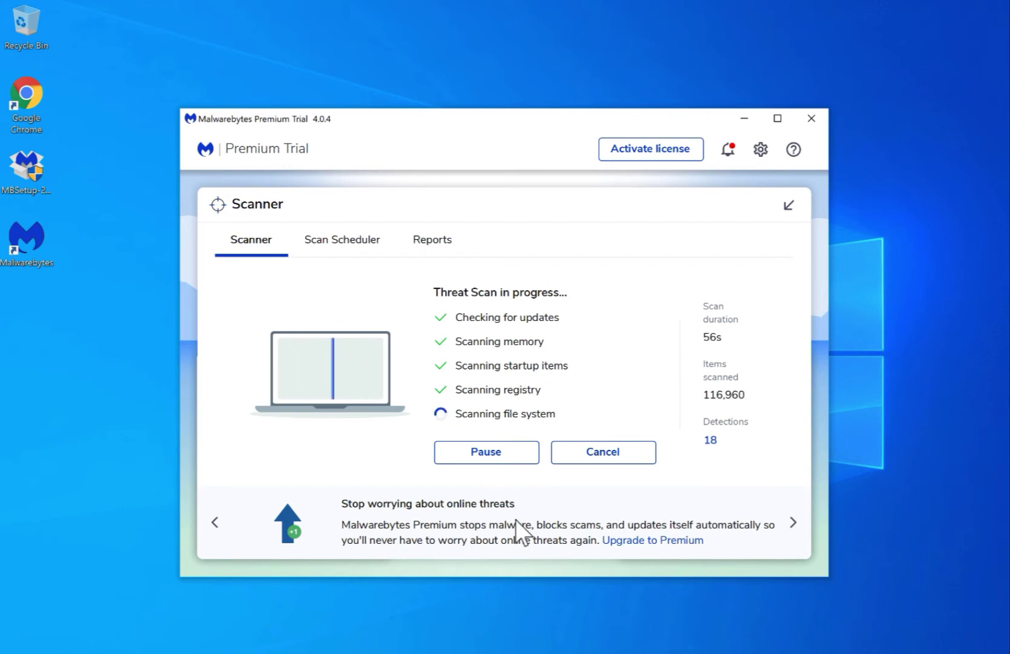
left_click(727, 149)
left_click(643, 156)
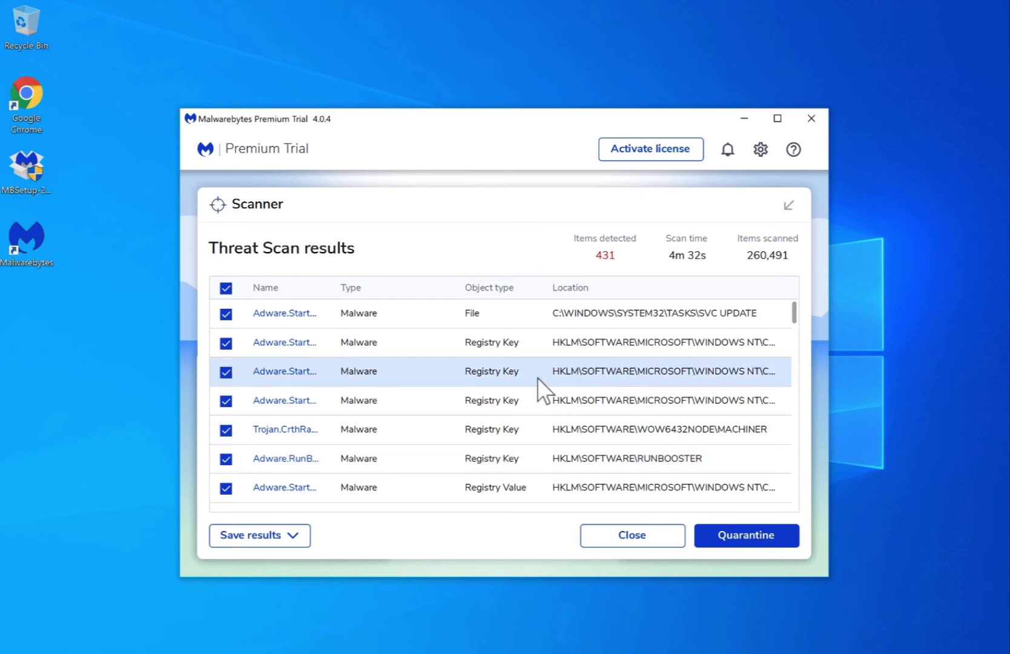
Step: Examine the names, types and object types of the detected items through the end of the Threat Scan results, widening those columns
left_click_drag(330, 293, 399, 305)
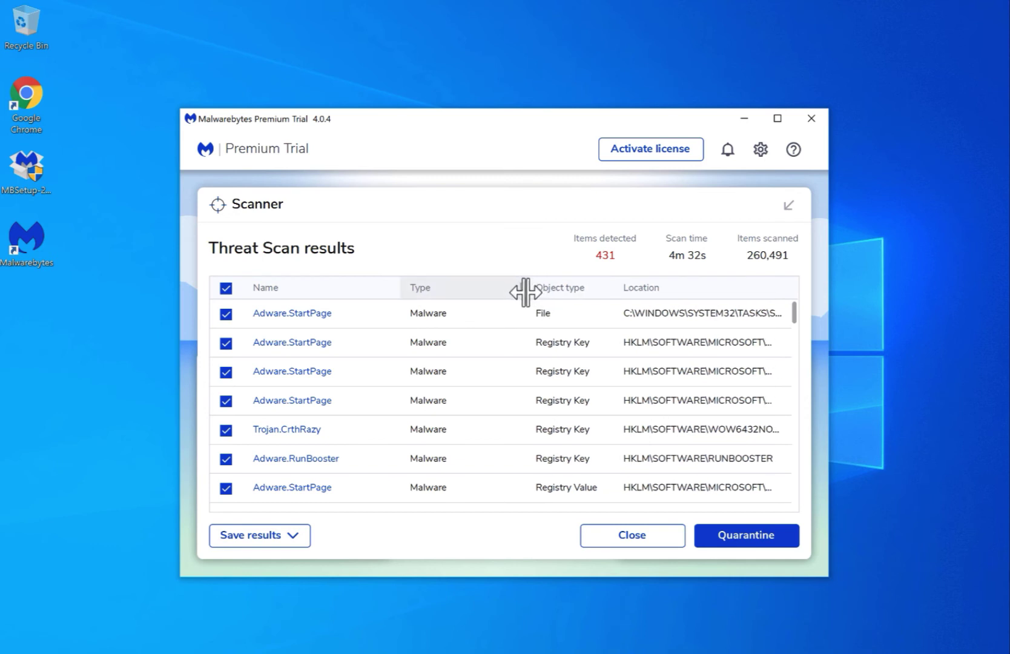
left_click_drag(531, 293, 550, 293)
left_click_drag(631, 293, 705, 302)
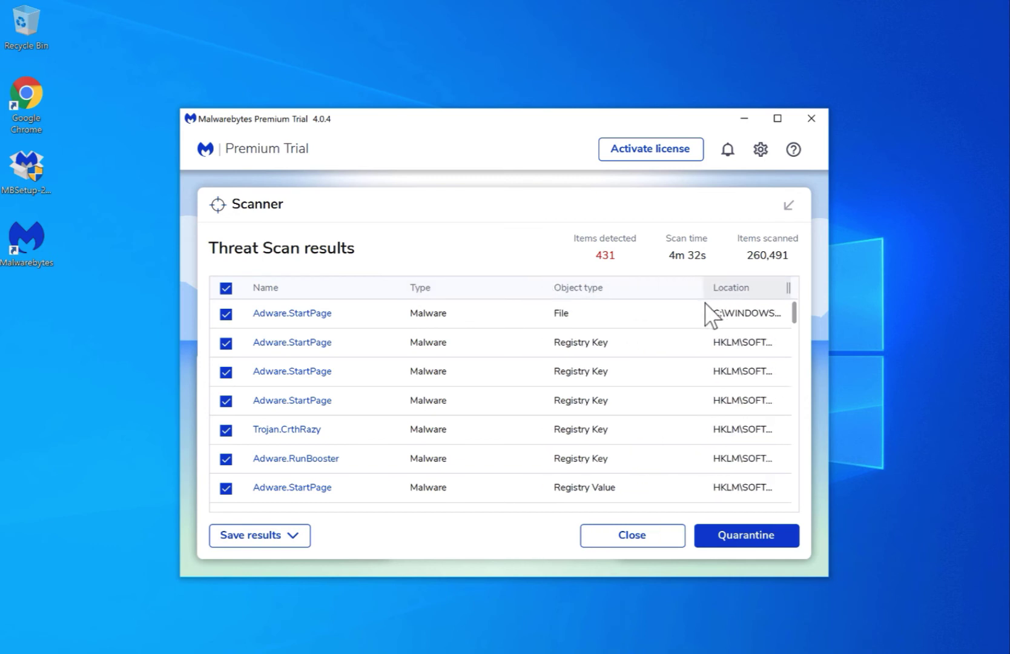
scroll(683, 380, "down", 3)
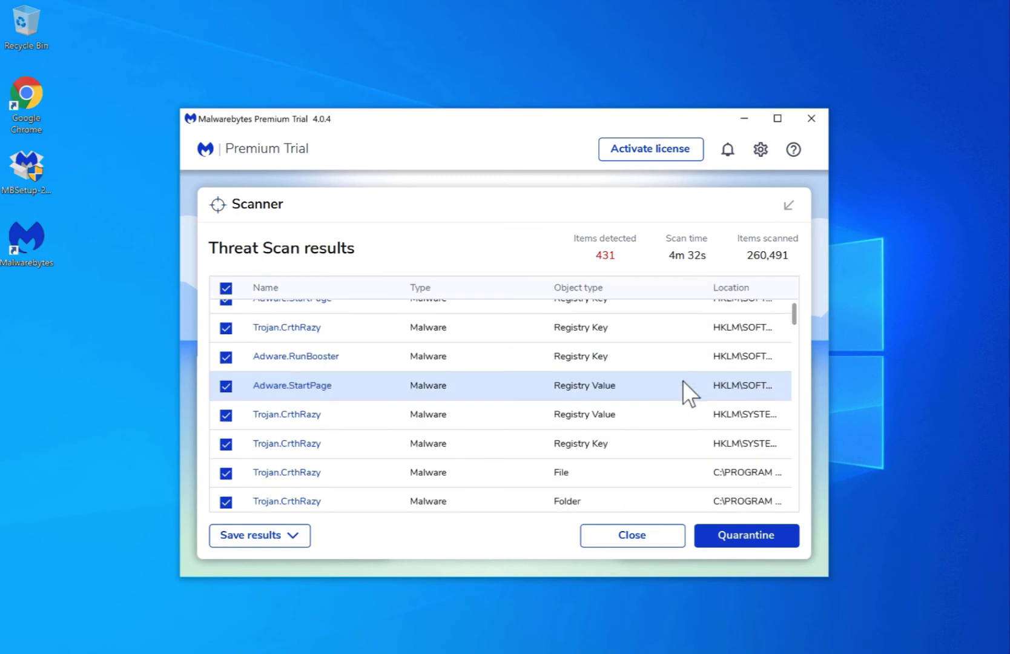
scroll(682, 381, "down", 1)
scroll(793, 333, "down", 9)
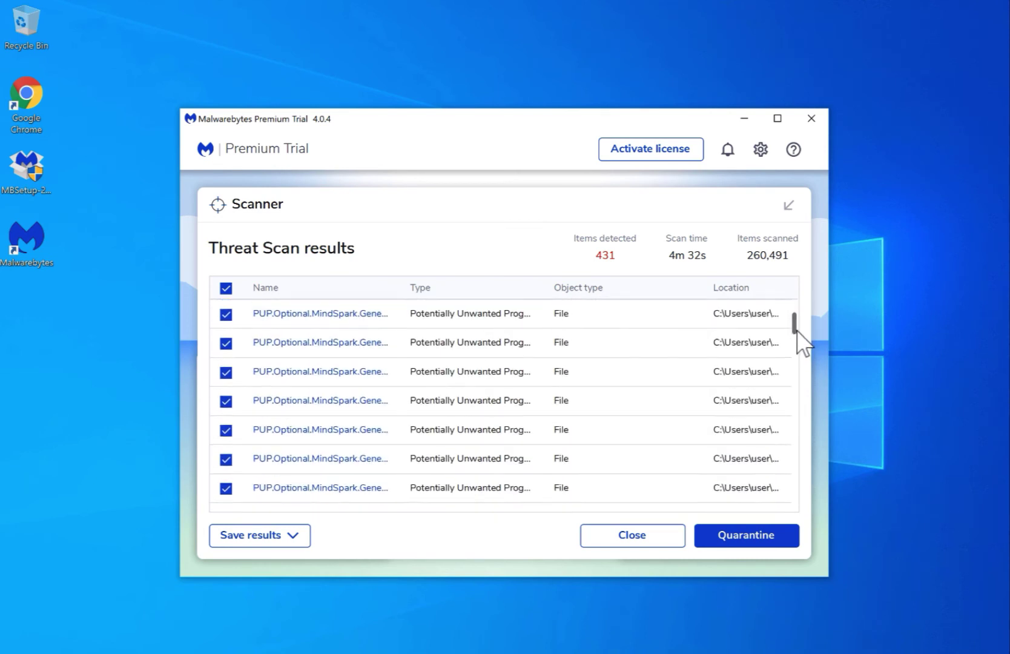
left_click_drag(405, 287, 469, 289)
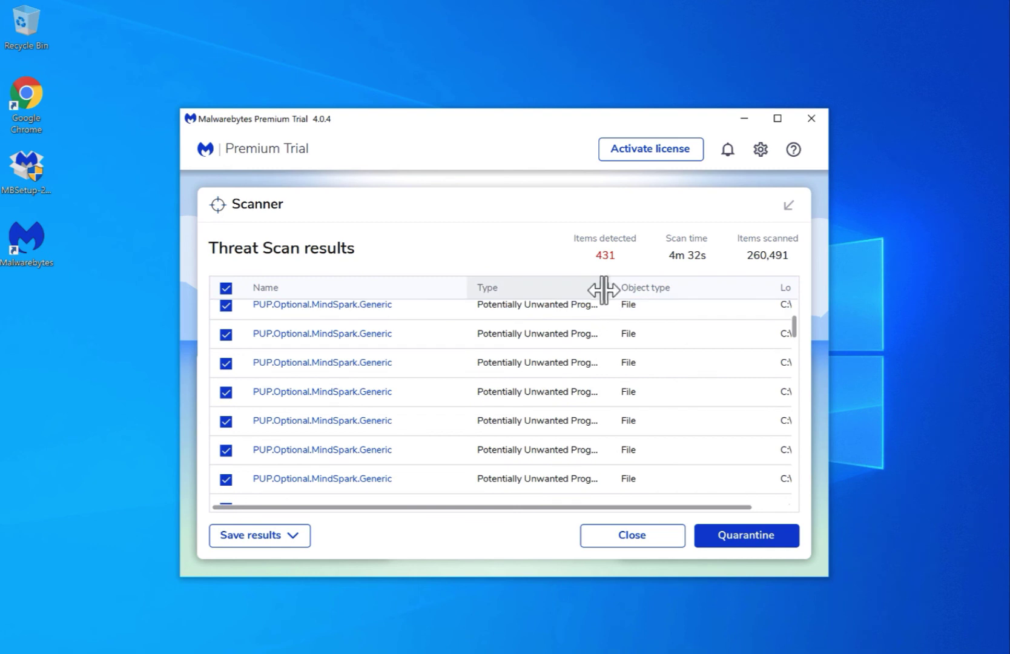
left_click_drag(603, 288, 632, 289)
left_click_drag(793, 325, 781, 493)
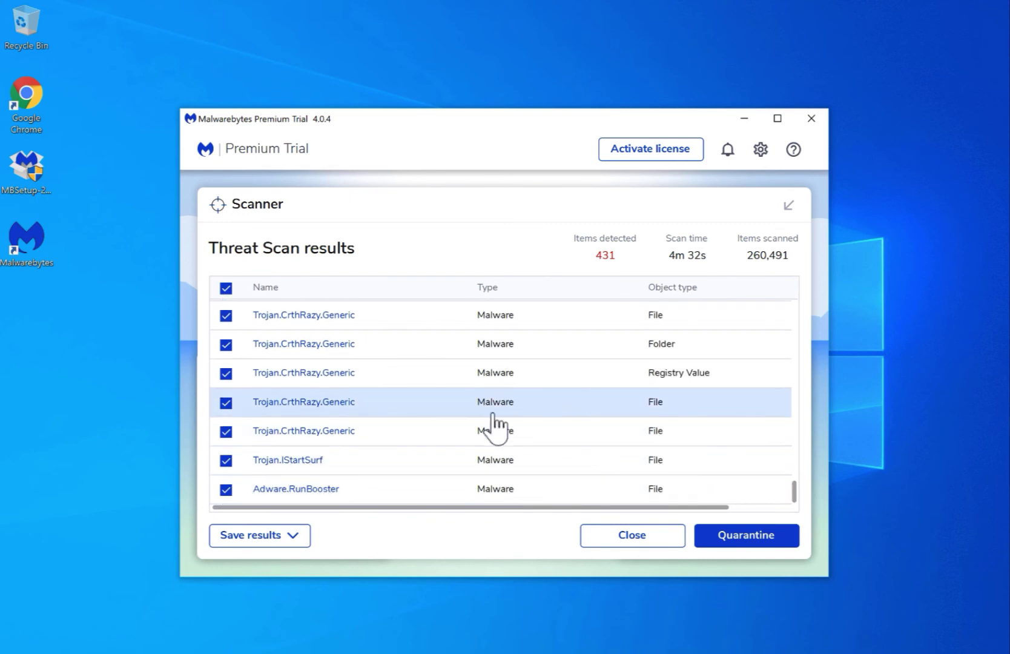
Step: Quarantine all detected items, then dismiss the scan summary and close Malwarebytes
left_click(751, 539)
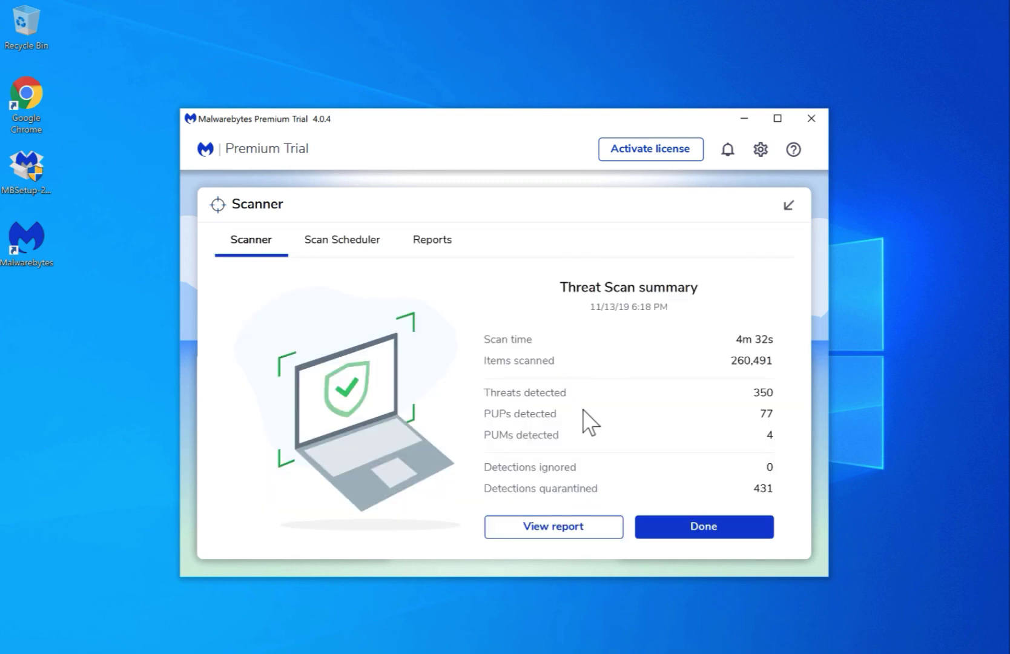
left_click(701, 530)
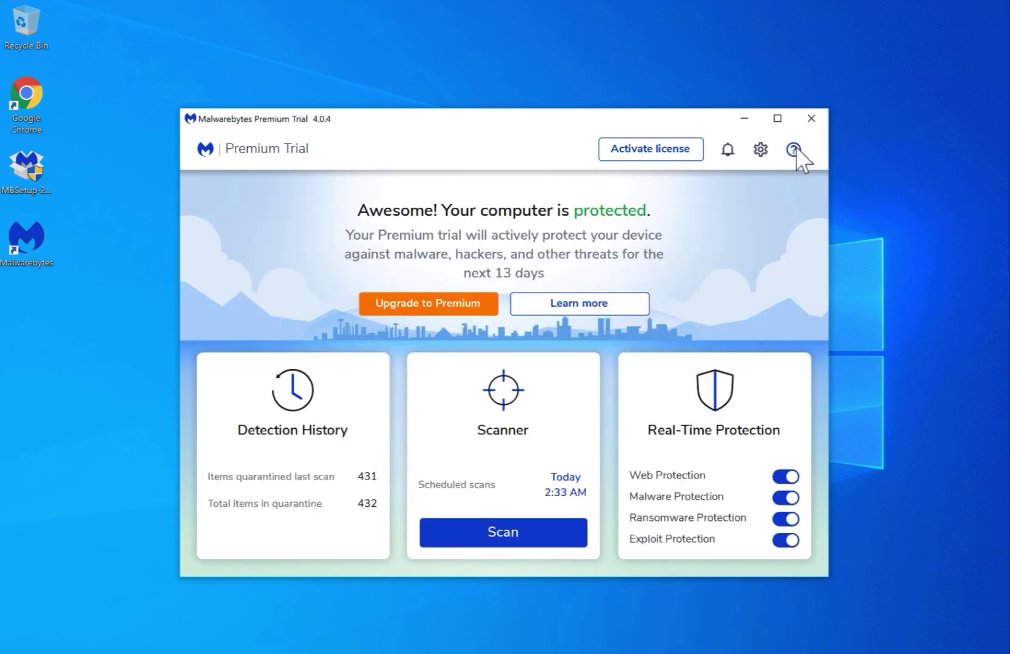
left_click(808, 119)
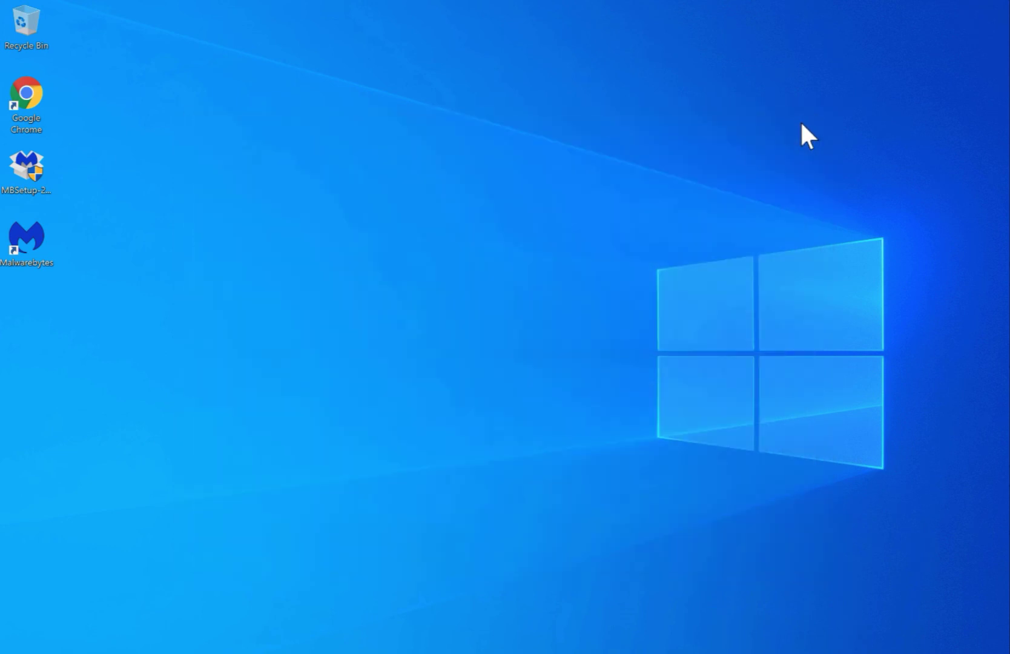